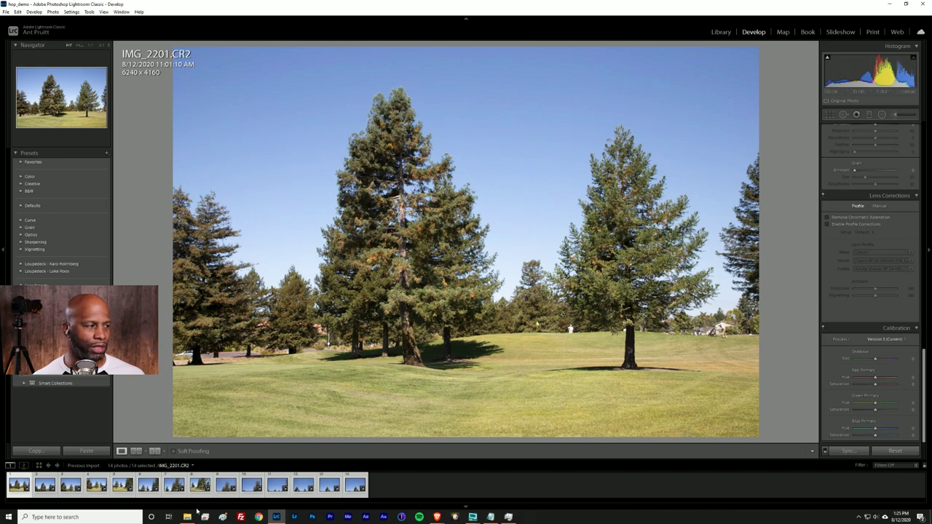
Browse forward through the imported tree photos, from IMG_2202 to the last shot in the series.
click(38, 494)
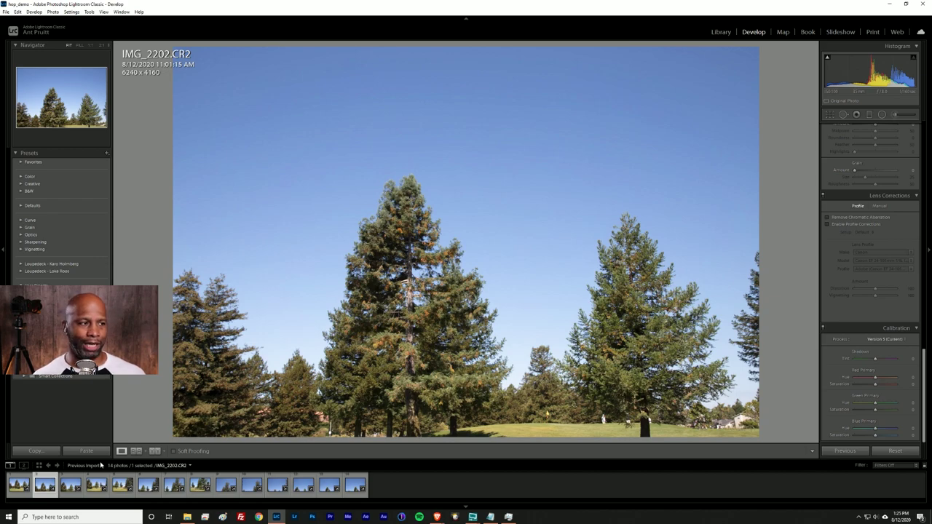
click(71, 488)
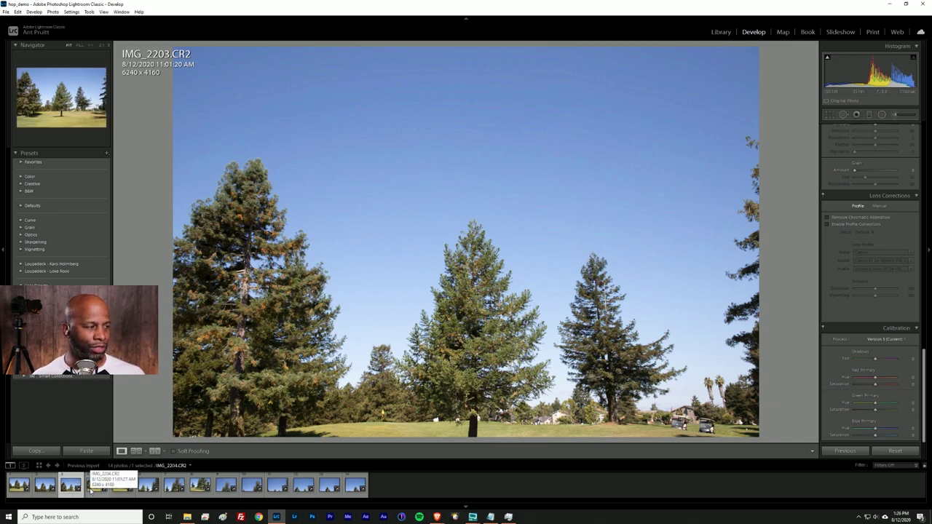
click(90, 490)
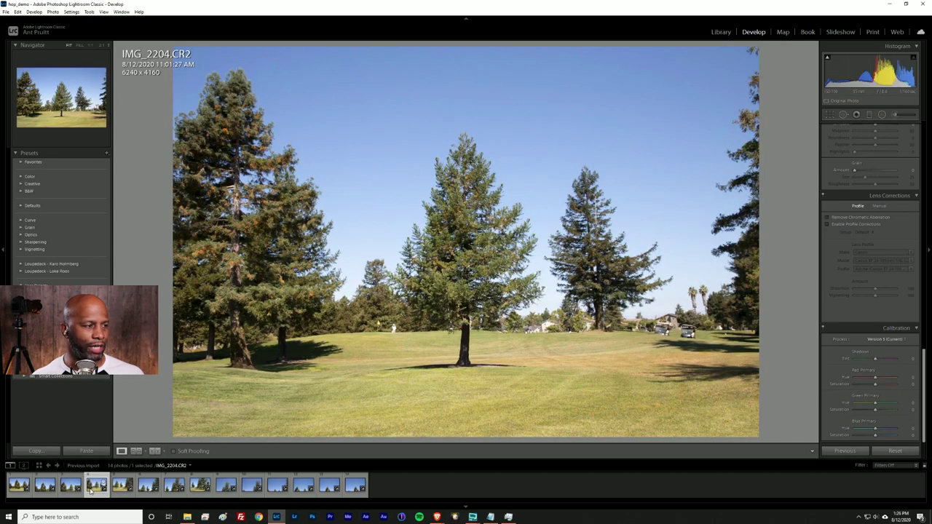
key(Right)
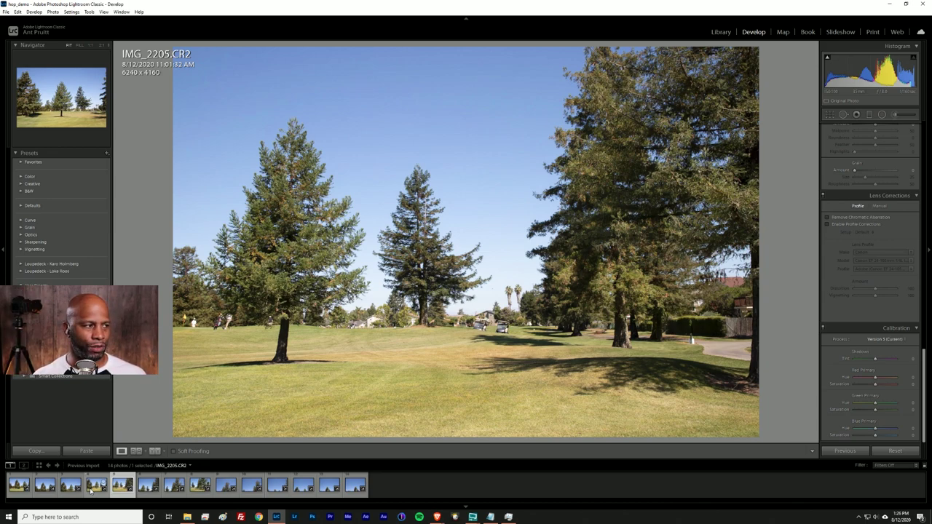
key(Right)
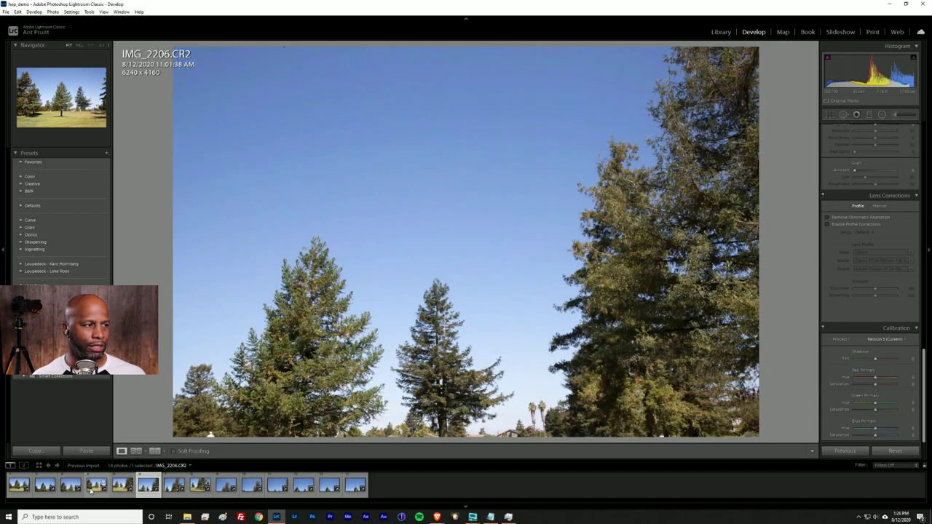
key(Right)
key(Right)
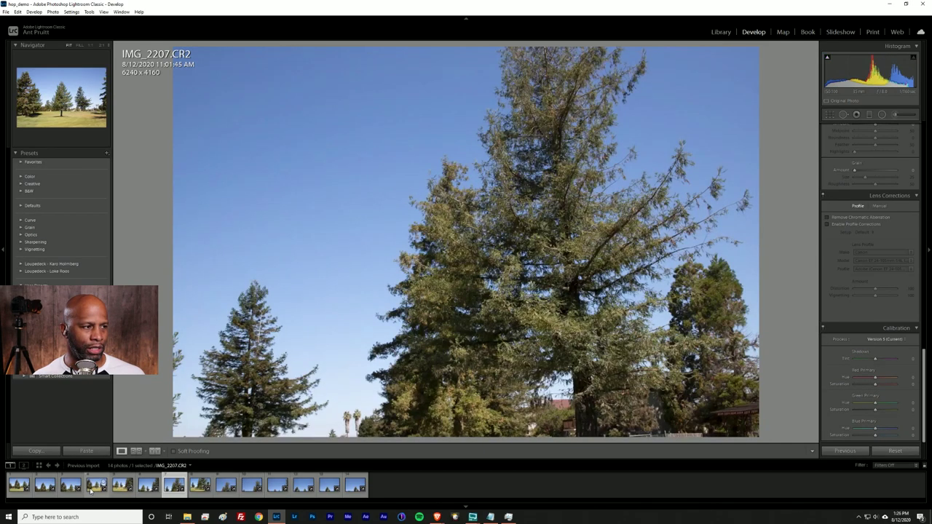
key(Right)
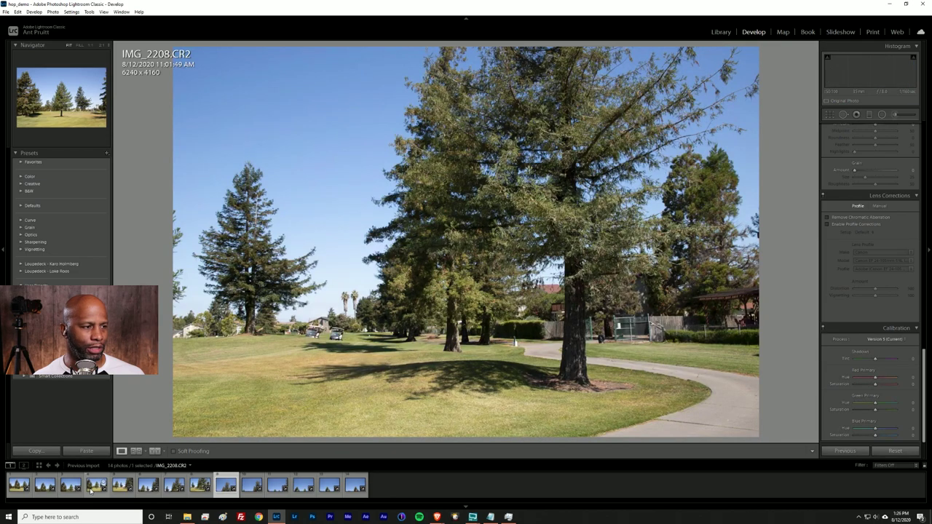
key(Right)
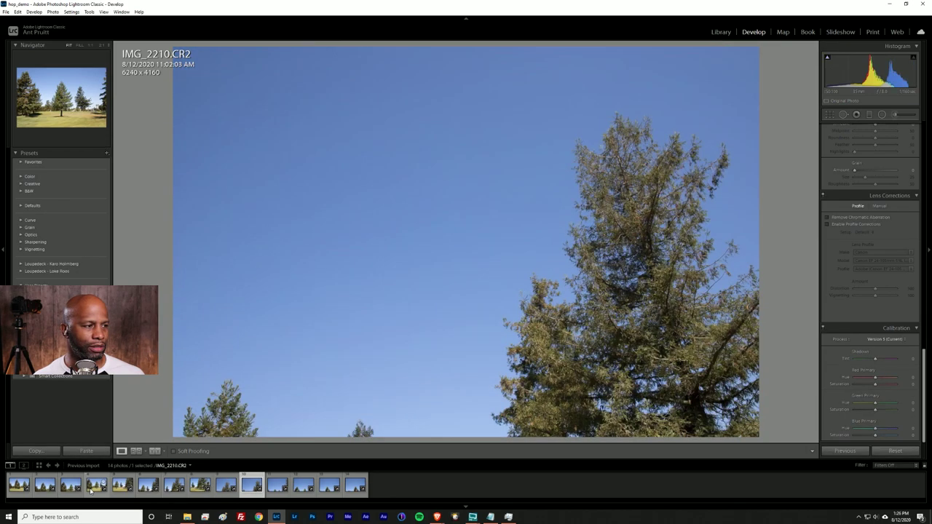
key(Right)
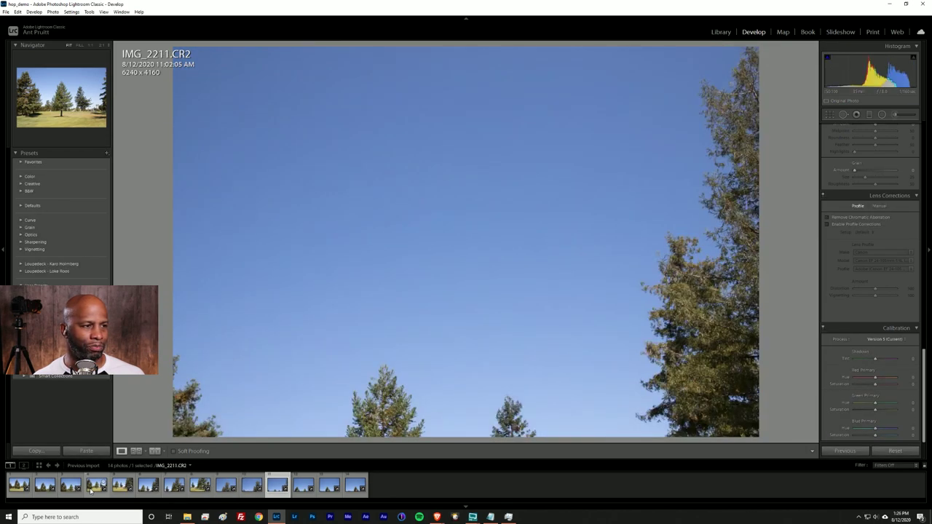
key(Right)
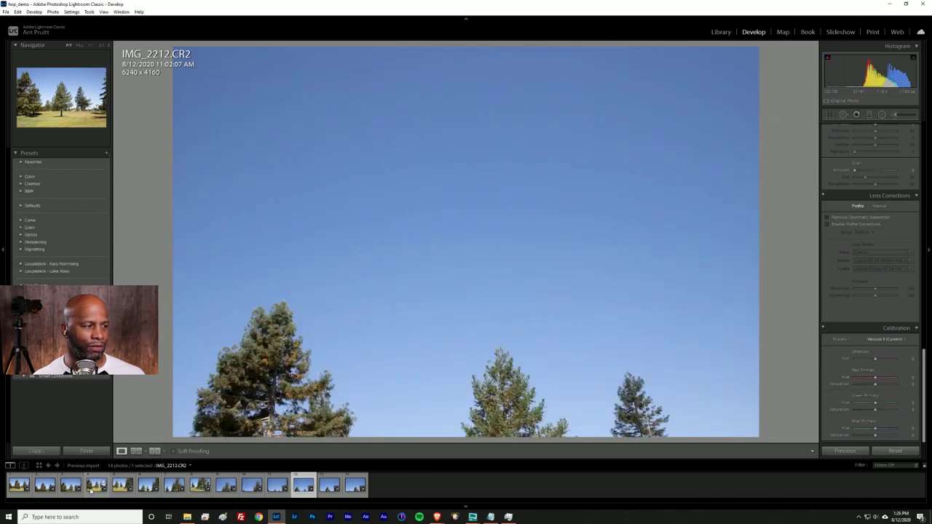
key(Right)
key(Right)
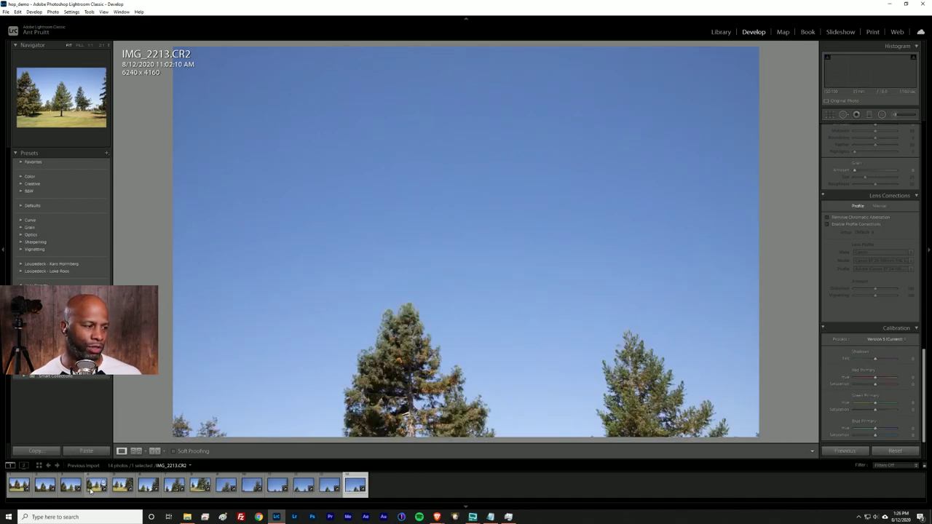
Browse back from the last photo towards the beginning of the series to review the overlap between shots.
key(Left)
key(Left)
key(Left)
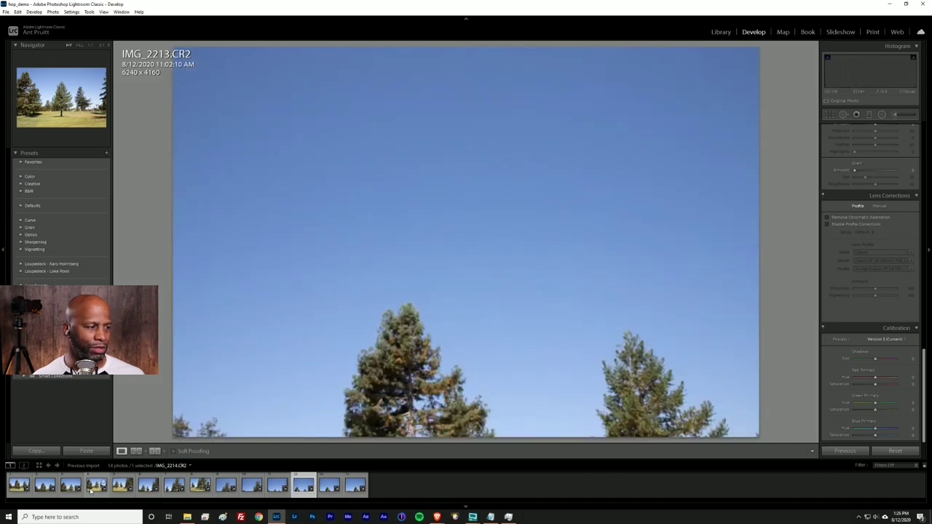
key(Left)
key(Left)
key(Left)
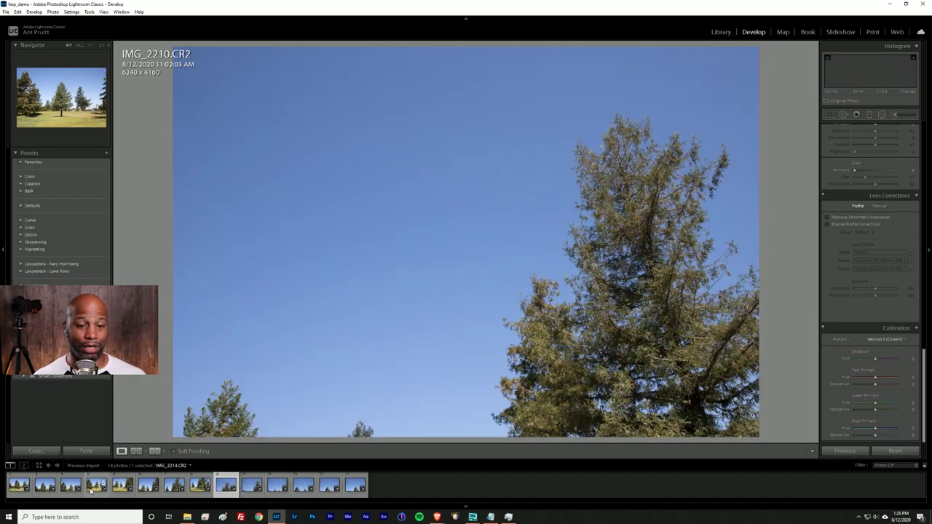
key(Left)
key(Left)
key(Left)
key(Left)
key(Left)
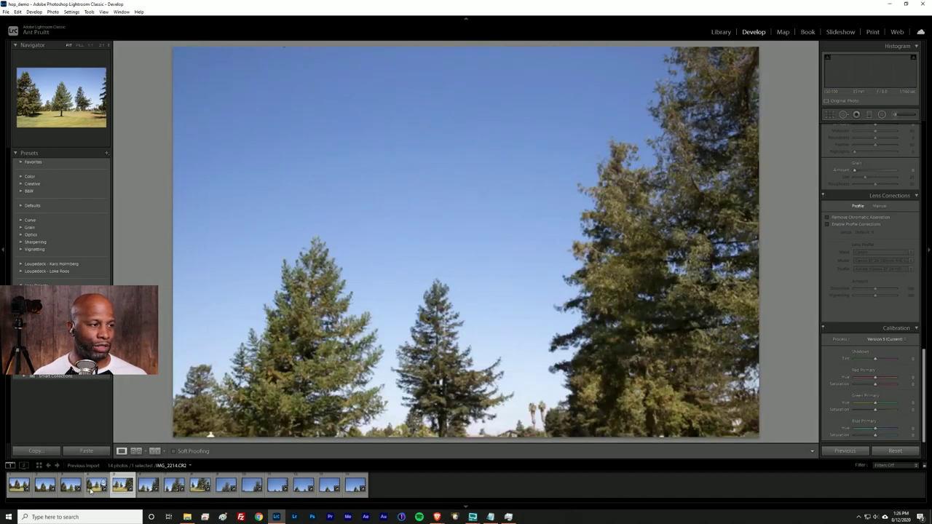
key(Left)
key(Left)
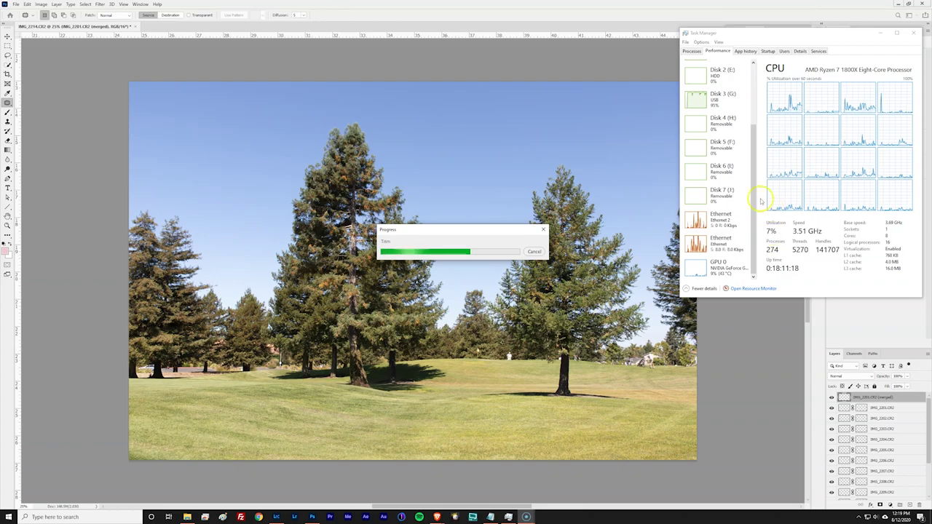
drag(753, 182, 753, 115)
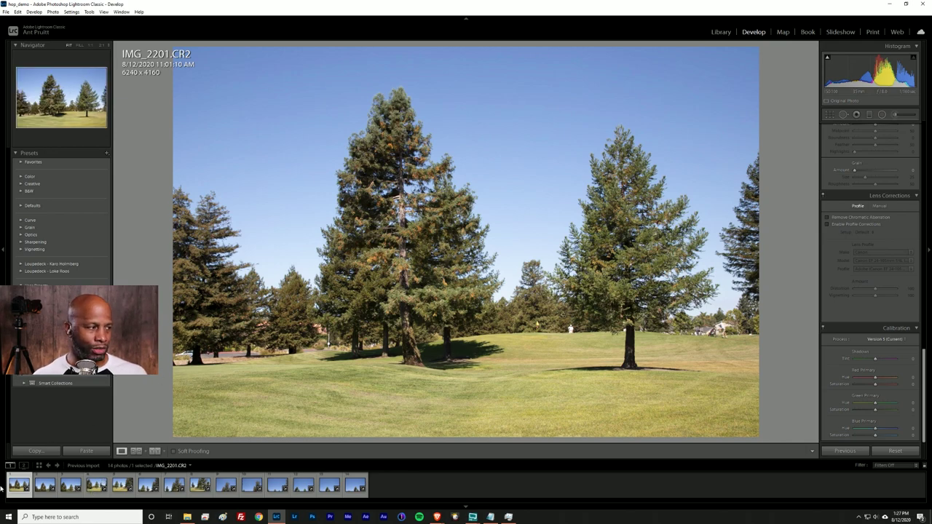
Enable lens profile corrections for IMG_2201.
click(835, 250)
click(836, 249)
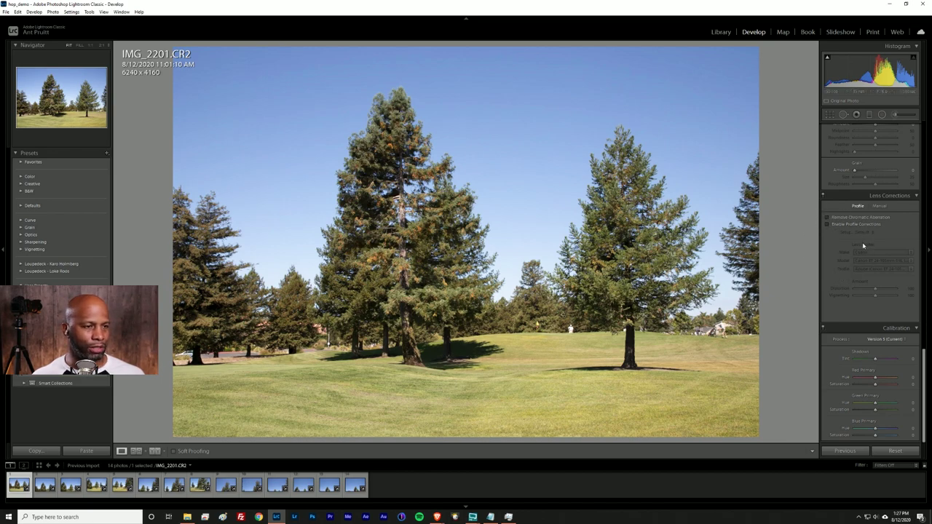
click(828, 225)
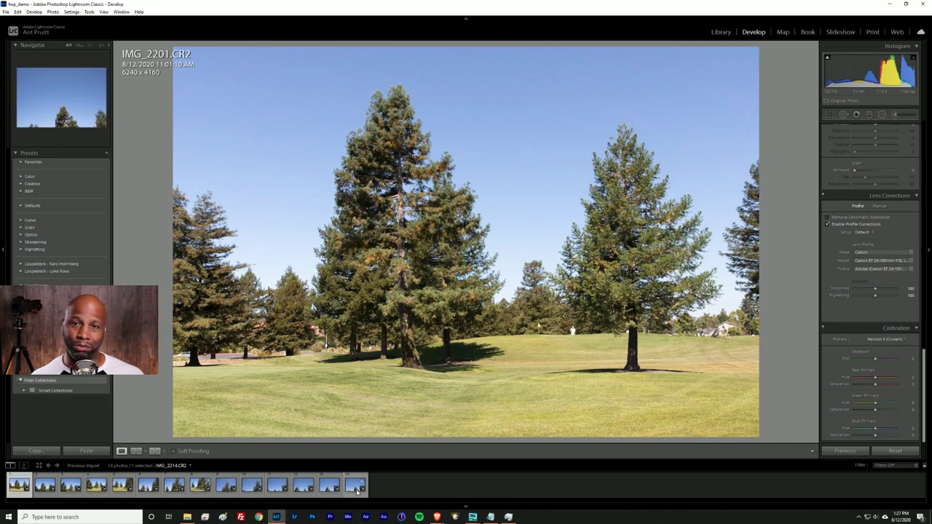
Synchronize all develop settings, including lens corrections and calibration, from IMG_2201 to all 14 photos.
key(ctrl+a)
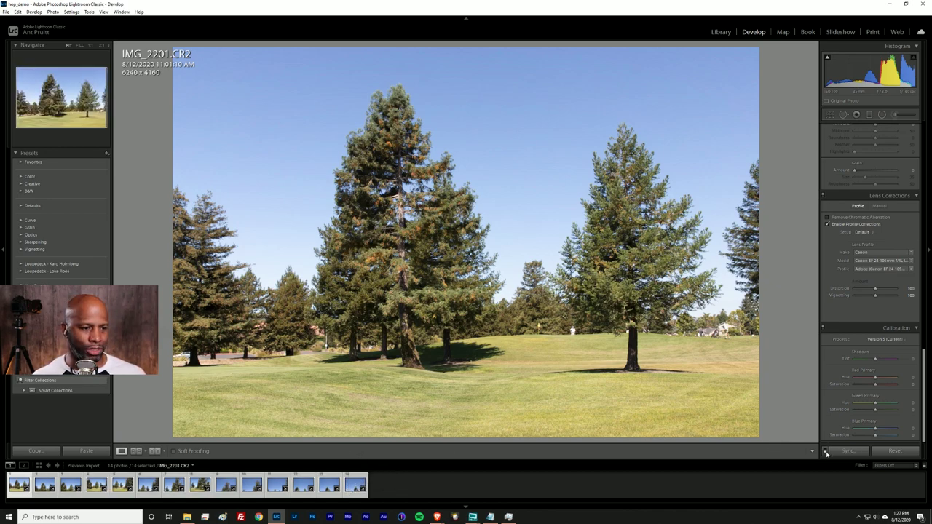
click(848, 450)
click(347, 341)
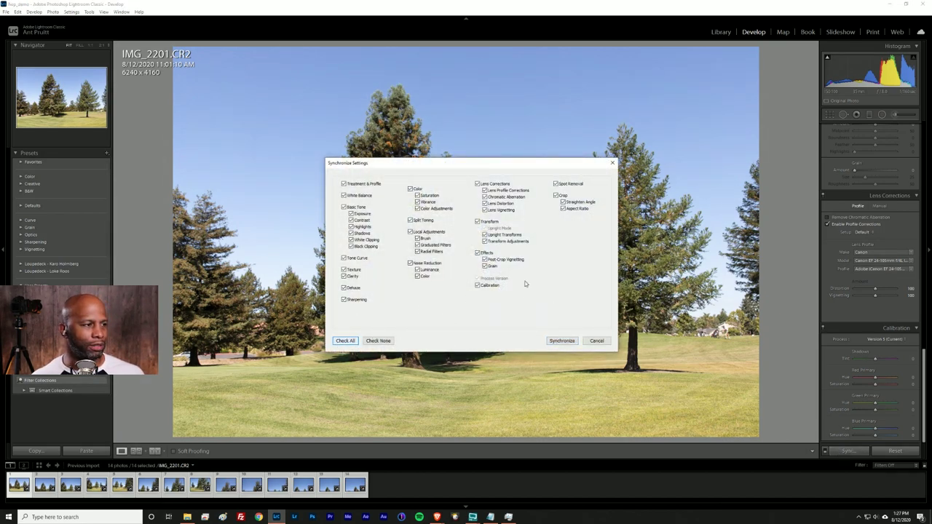
click(483, 288)
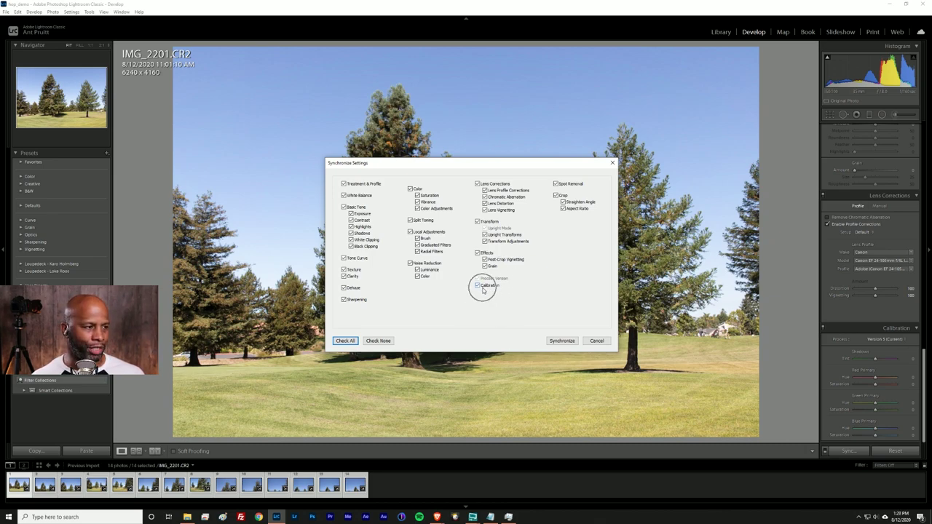
click(562, 340)
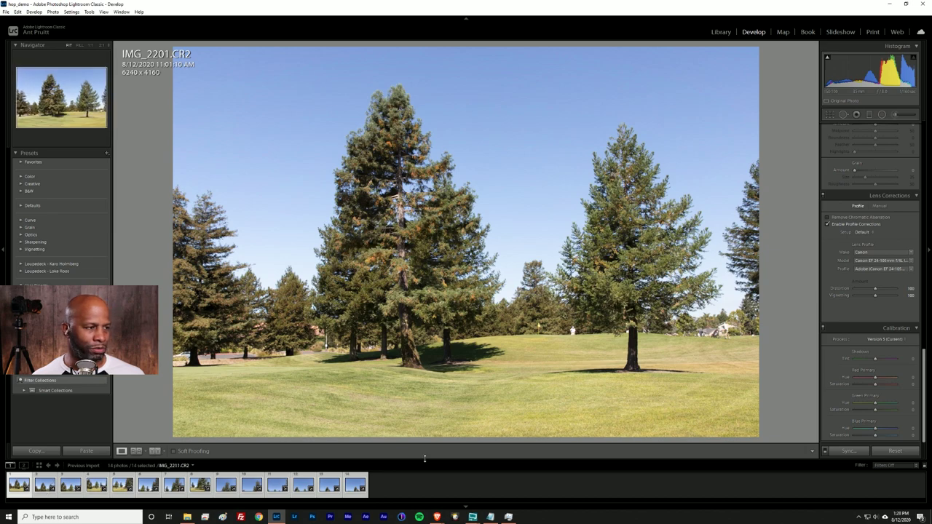
Check the correction on IMG_2202, then select all photos from IMG_2201 to IMG_2214 and start a Panorama photo merge.
click(49, 494)
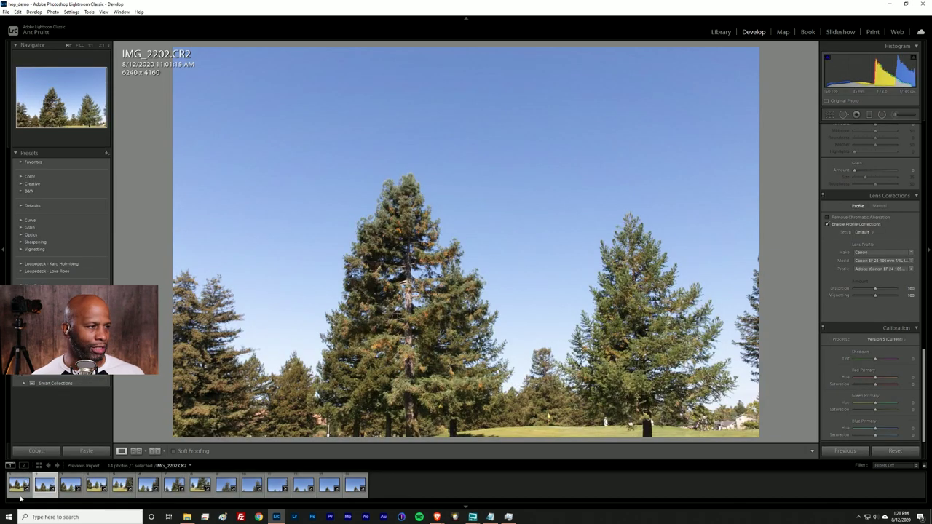
click(19, 486)
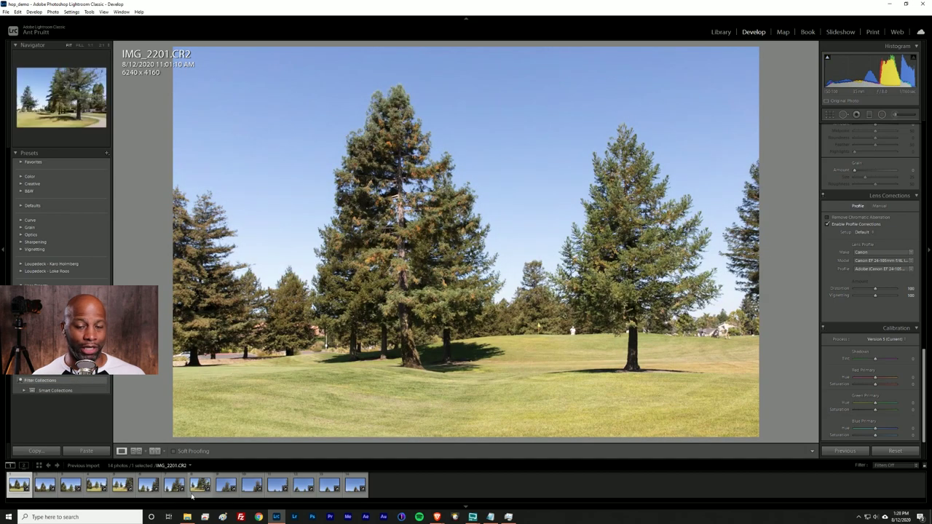
shift+click(356, 486)
right_click(357, 489)
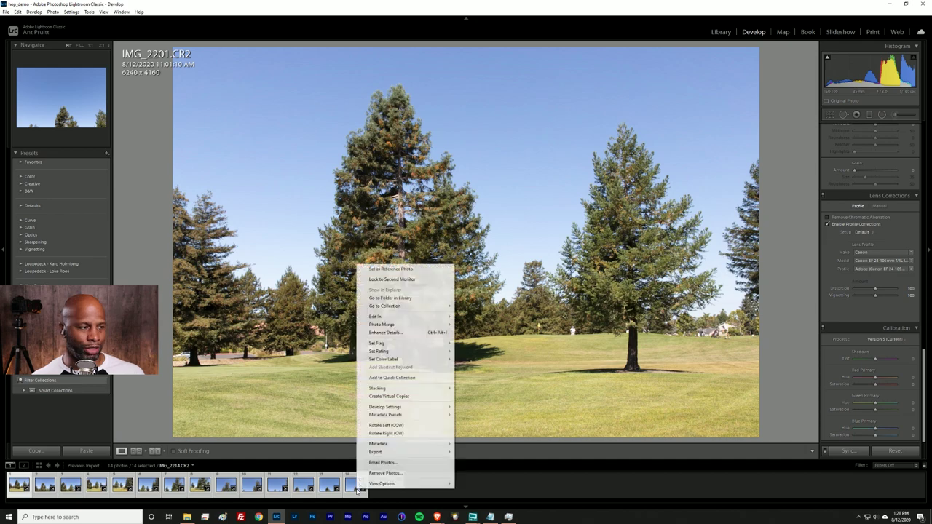
mouse_move(447, 326)
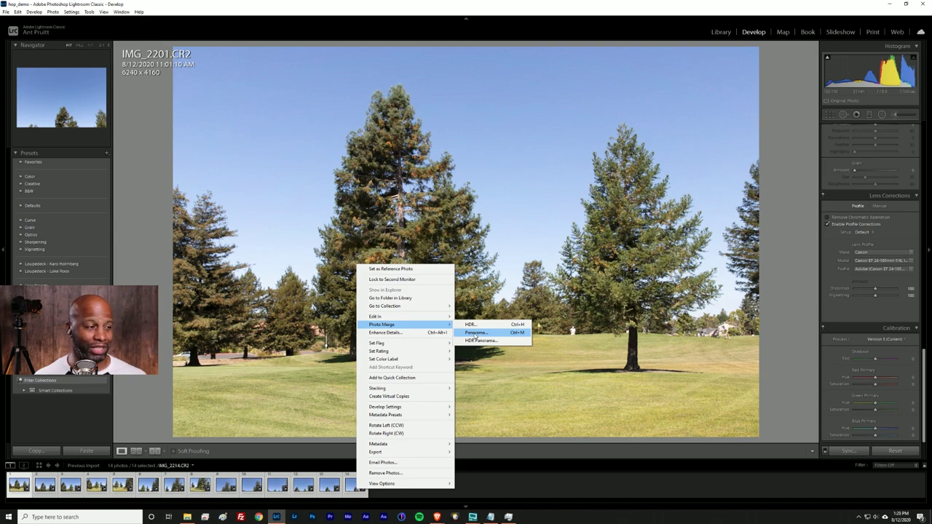
click(476, 334)
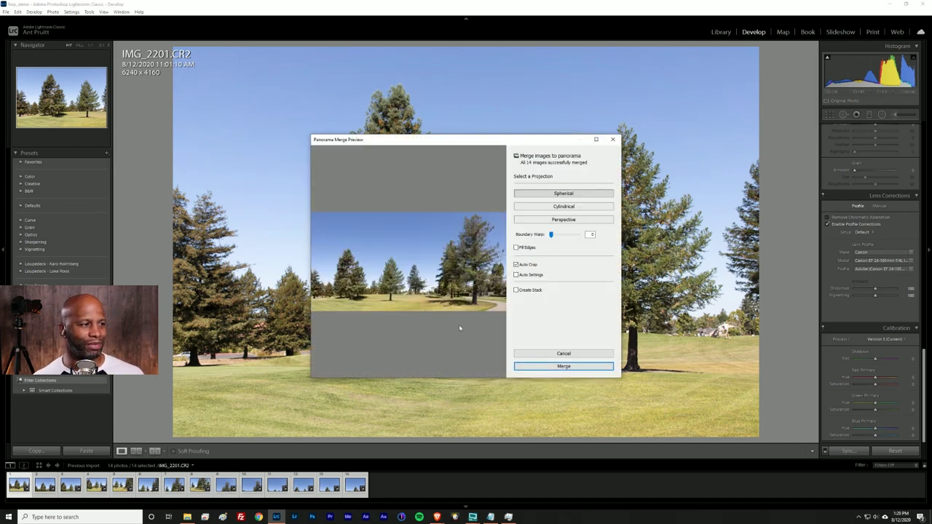
Preview the panorama with the Perspective and Cylindrical projections, return to Spherical, and keep Boundary Warp at 0.
click(546, 222)
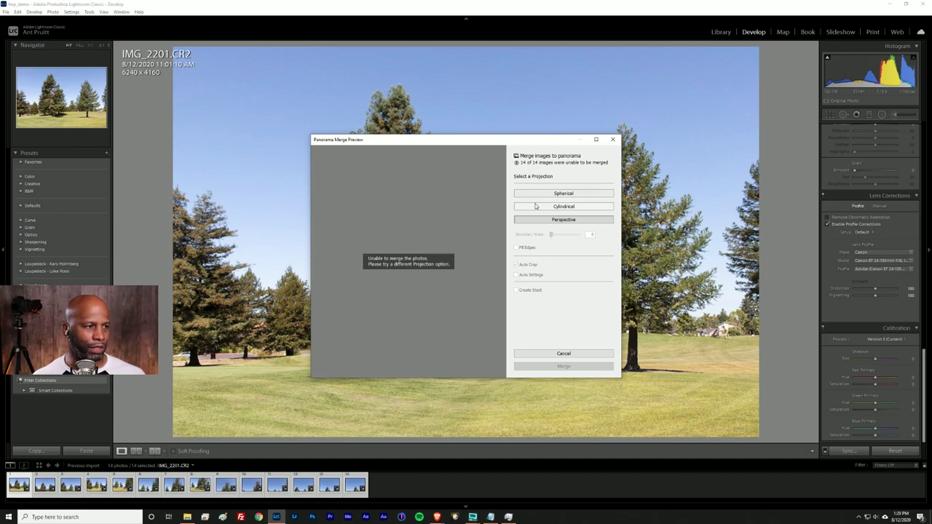
click(535, 208)
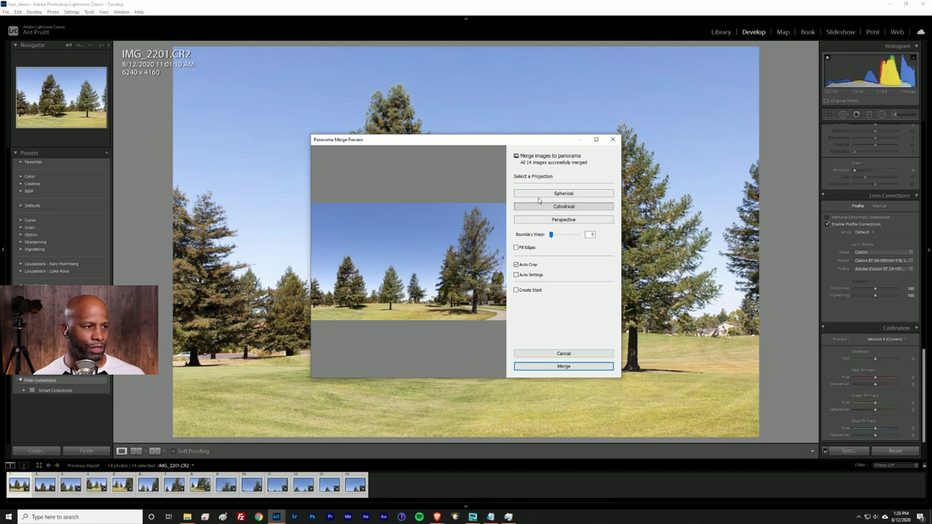
click(539, 197)
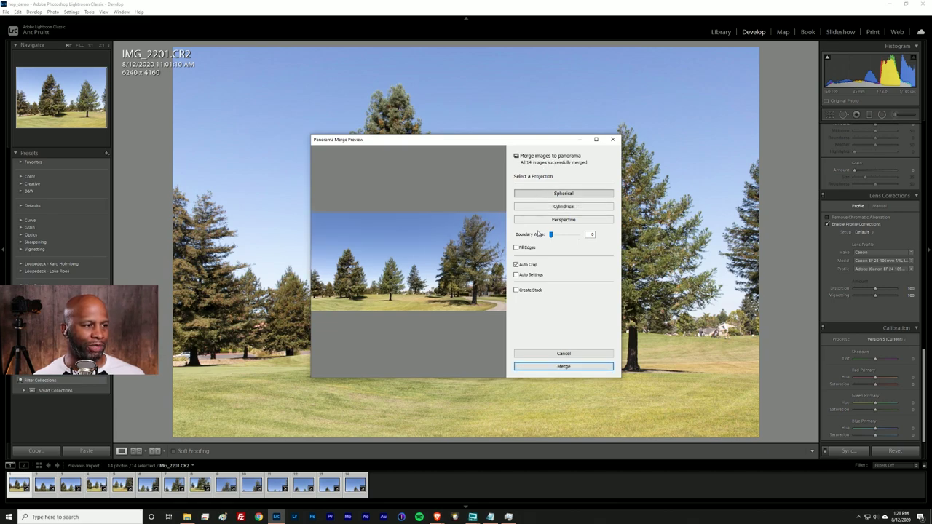
click(552, 236)
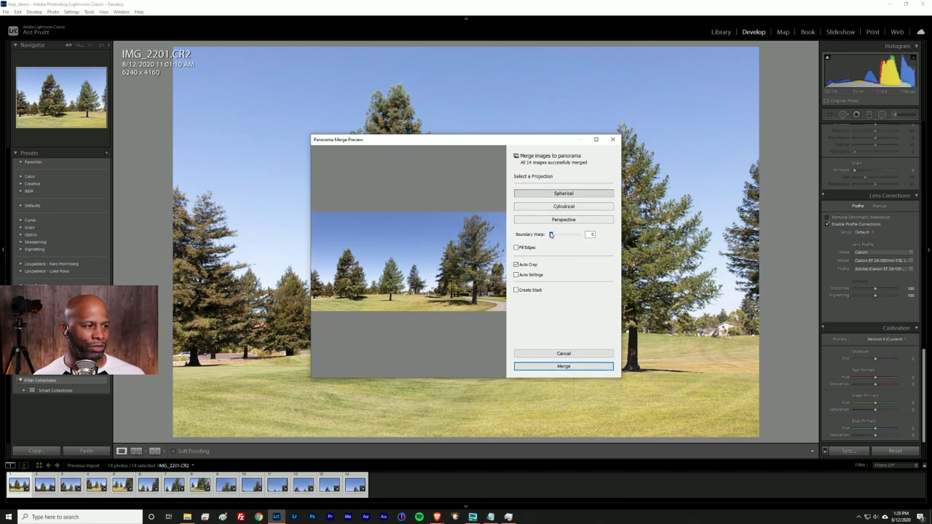
mouse_move(551, 236)
mouse_down()
mouse_move(575, 242)
mouse_move(549, 239)
mouse_up()
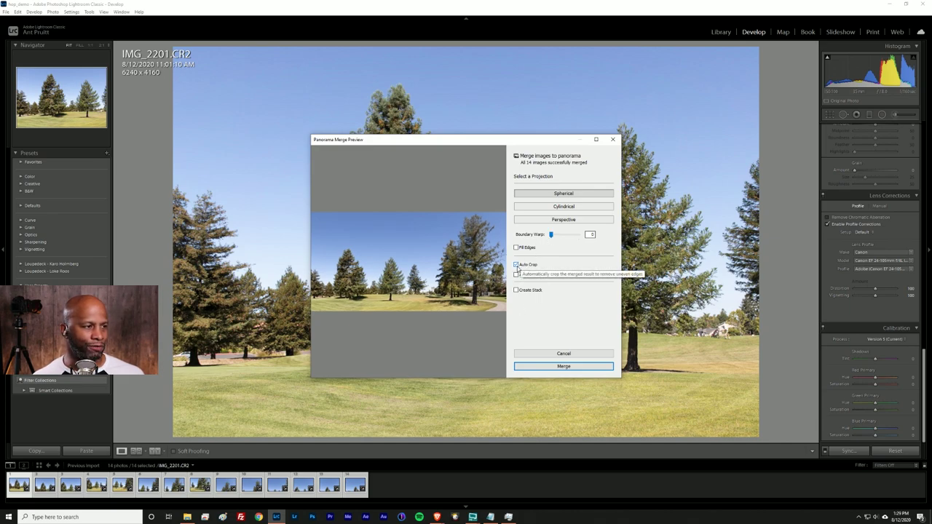
Preview the panorama without Auto Crop, restore Auto Crop, and enable Auto Settings for the merge.
click(516, 265)
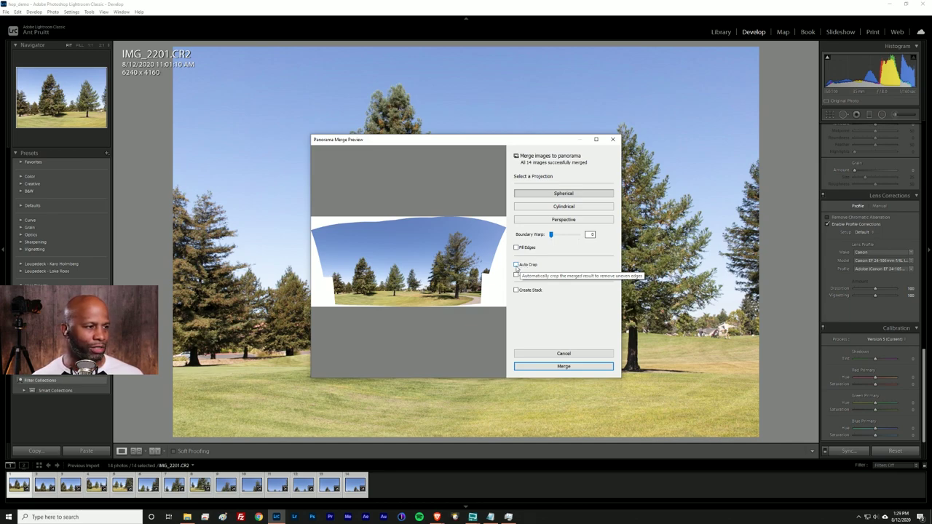
click(516, 265)
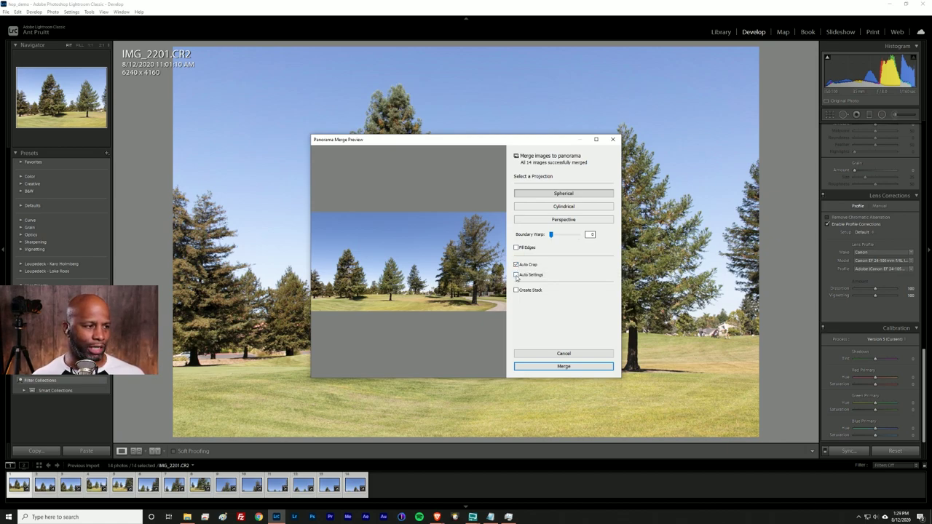
click(516, 275)
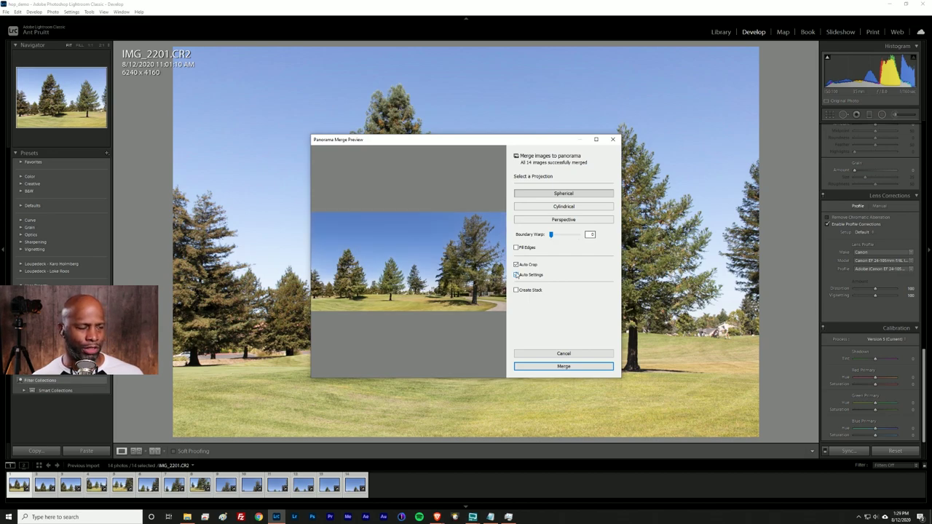
Merge the 14 photos into a panorama with Auto Settings turned off and open the merged image.
click(516, 276)
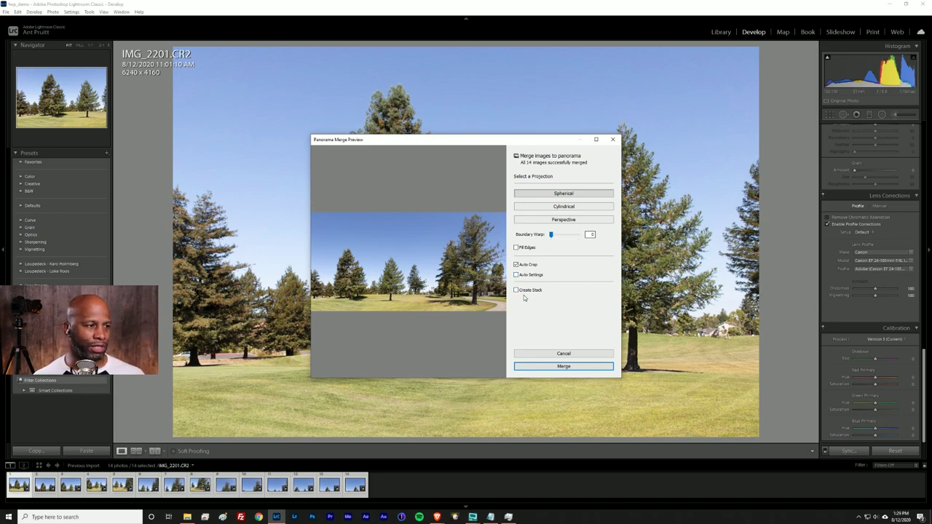
click(564, 366)
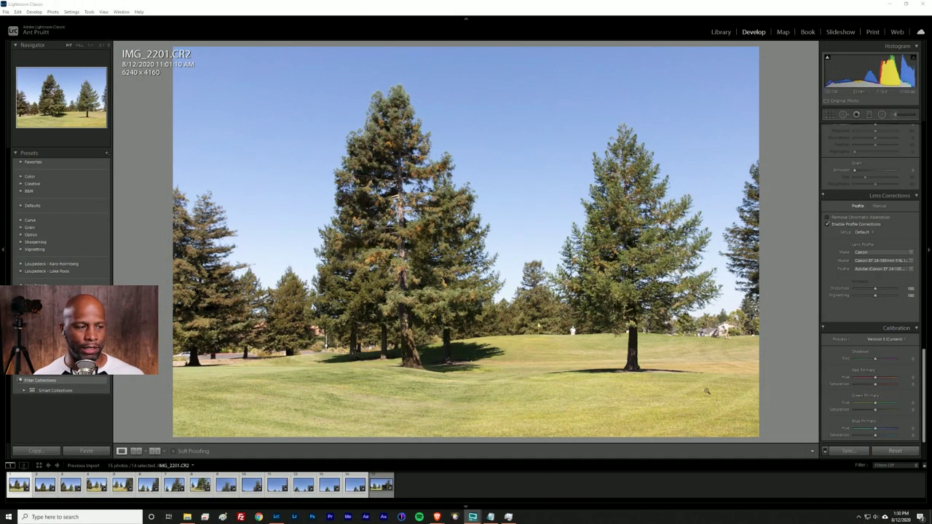
click(380, 494)
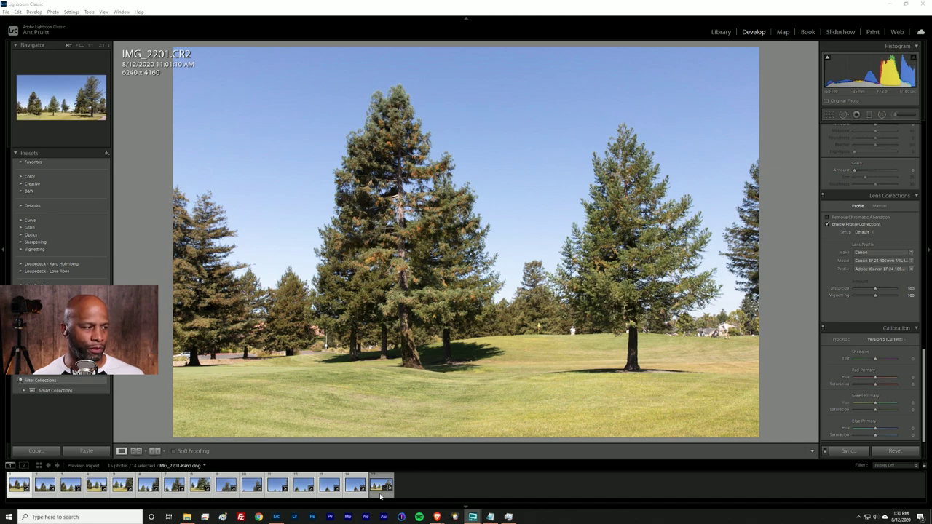
click(380, 496)
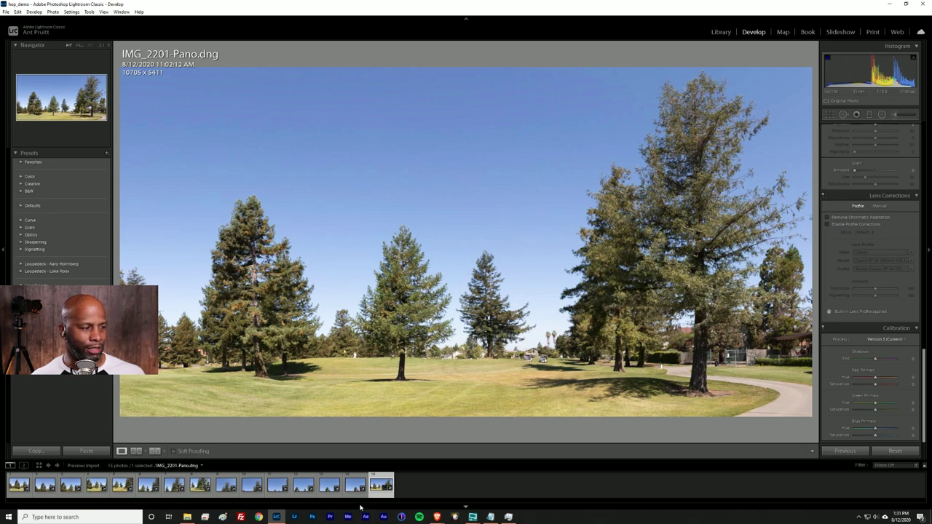
Compare the original photo IMG_2201 with the merged panorama by viewing one after the other.
click(19, 485)
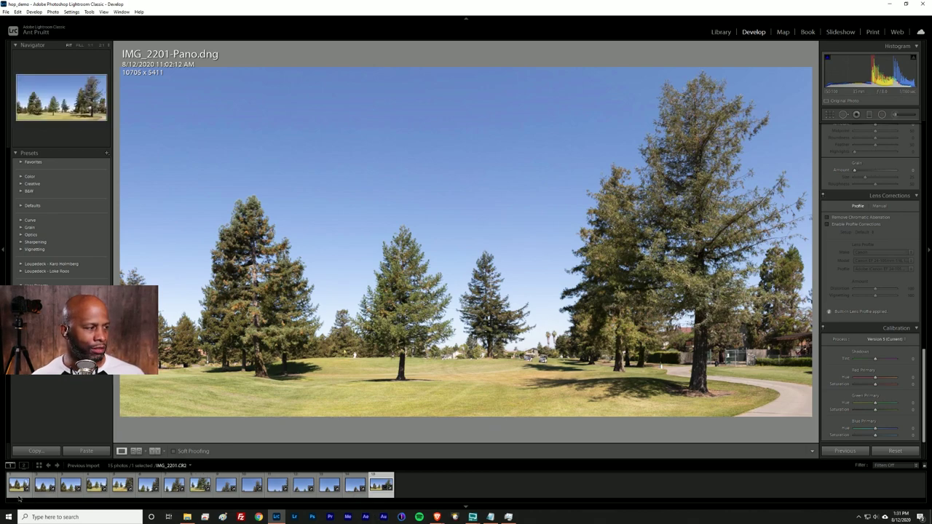
key(ctrl)
key(ctrl)
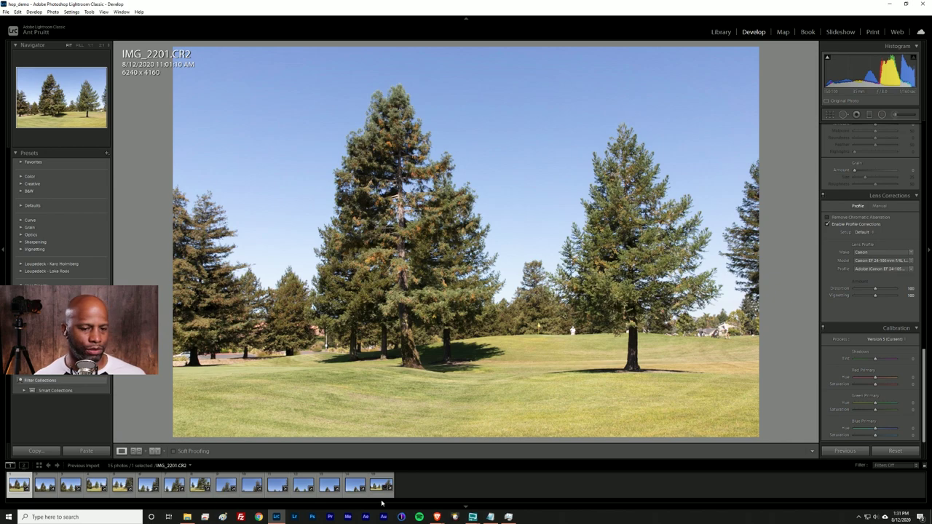
click(381, 497)
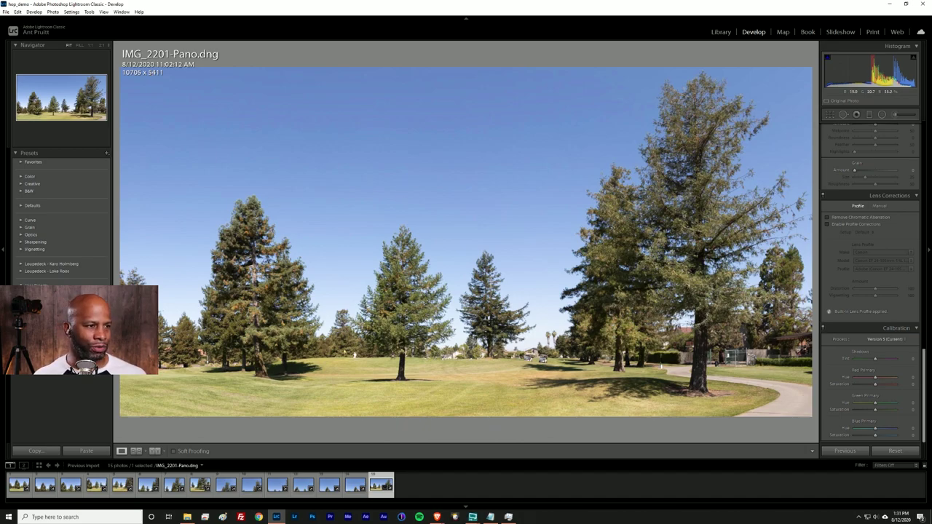
Inspect the panorama at close zoom, checking the branches of the large tree and the adjacent sky.
click(685, 215)
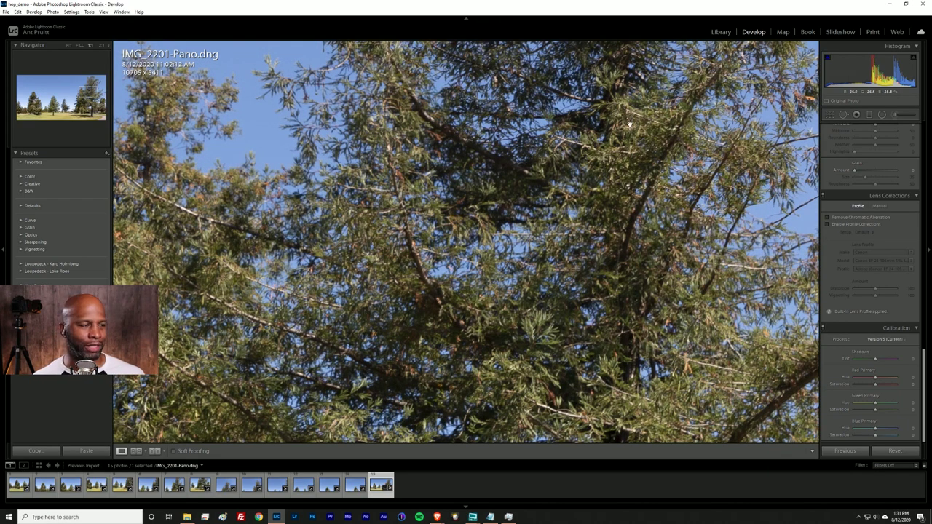
drag(596, 100, 603, 219)
drag(610, 135, 561, 214)
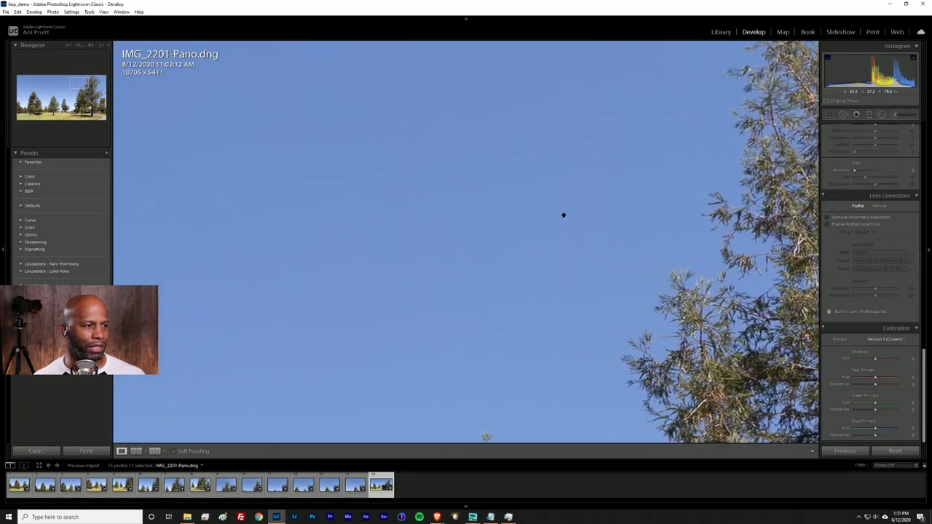
click(564, 214)
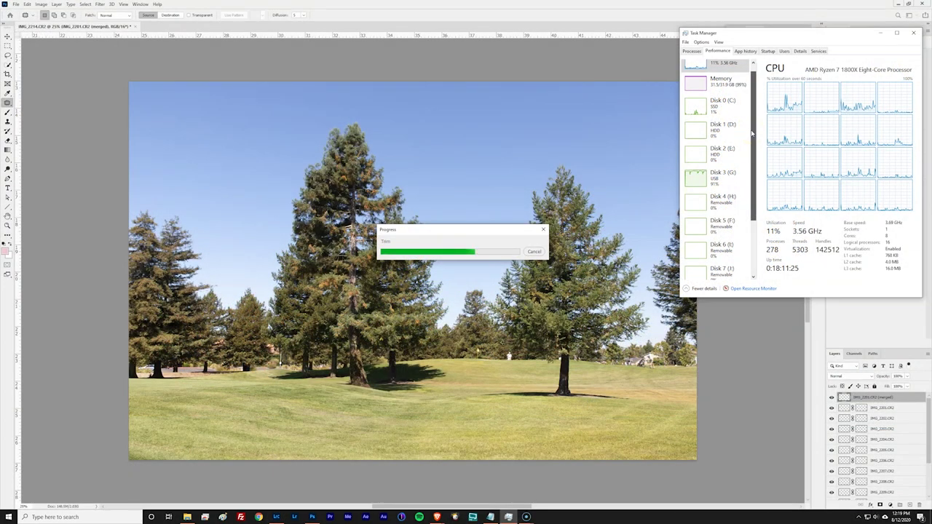
In Task Manager, review the CPU, memory and disk performance entries while Photoshop processes the merged image.
drag(750, 144, 745, 175)
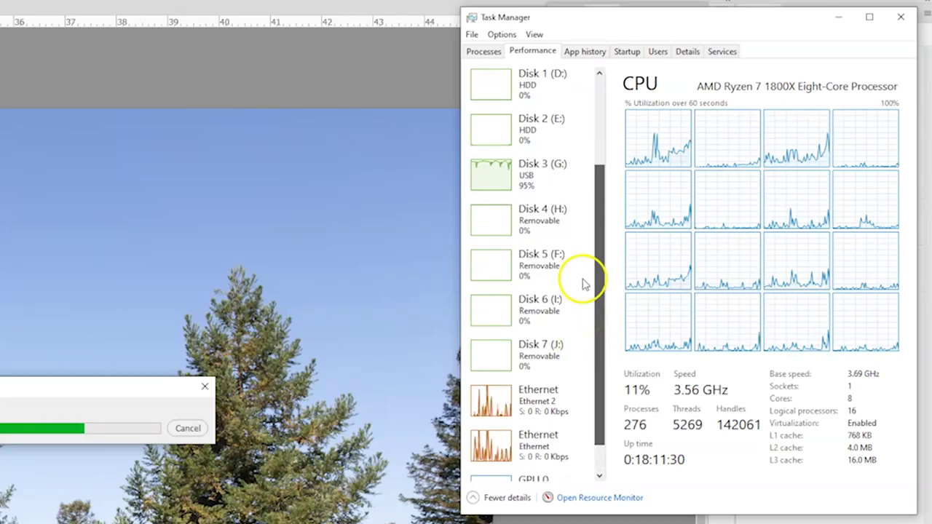
drag(583, 284, 576, 187)
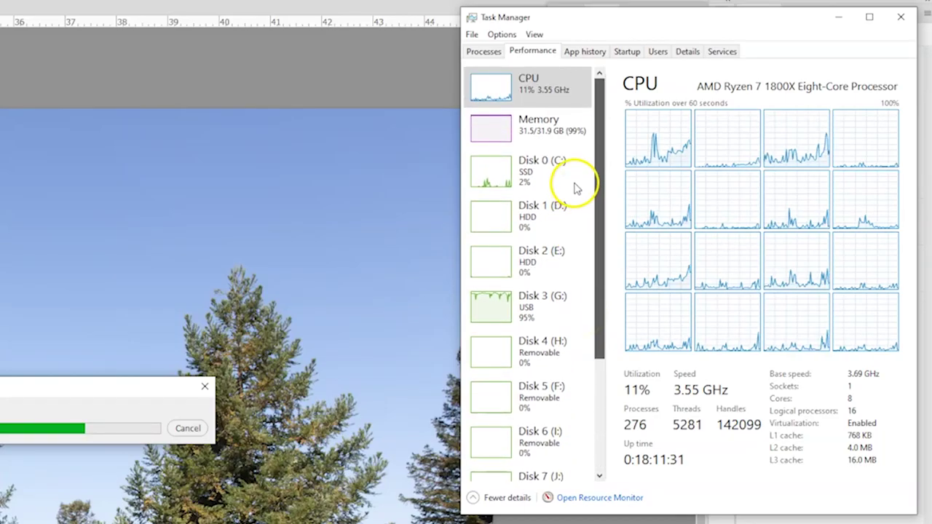